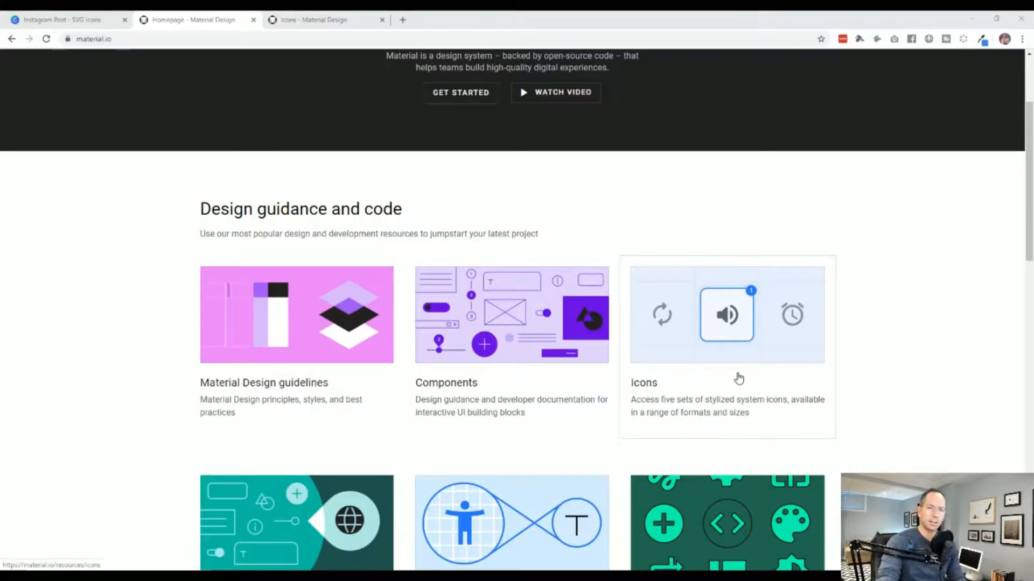
click(323, 20)
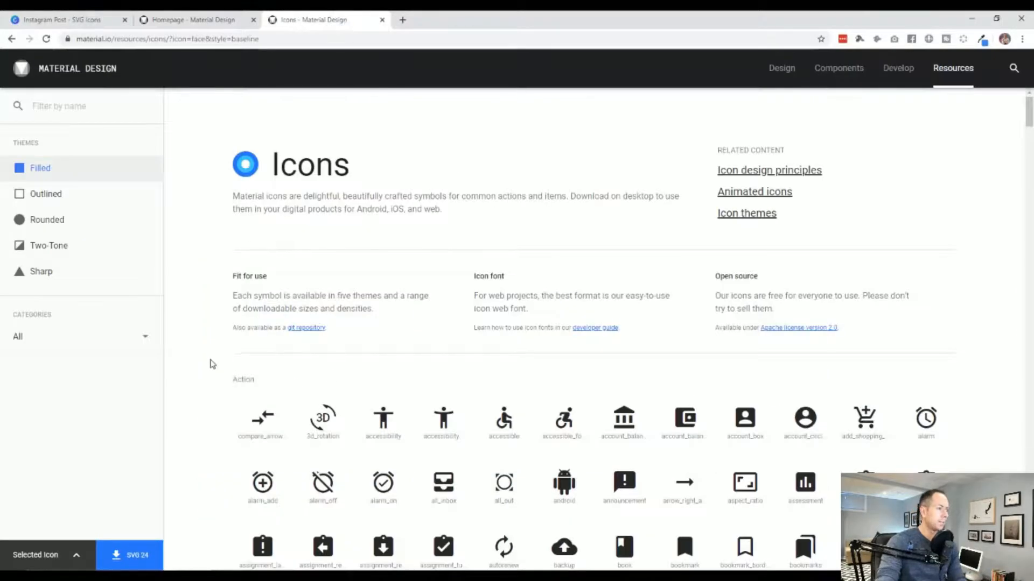
scroll(214, 356, down, 3)
scroll(210, 358, down, 2)
scroll(208, 359, down, 3)
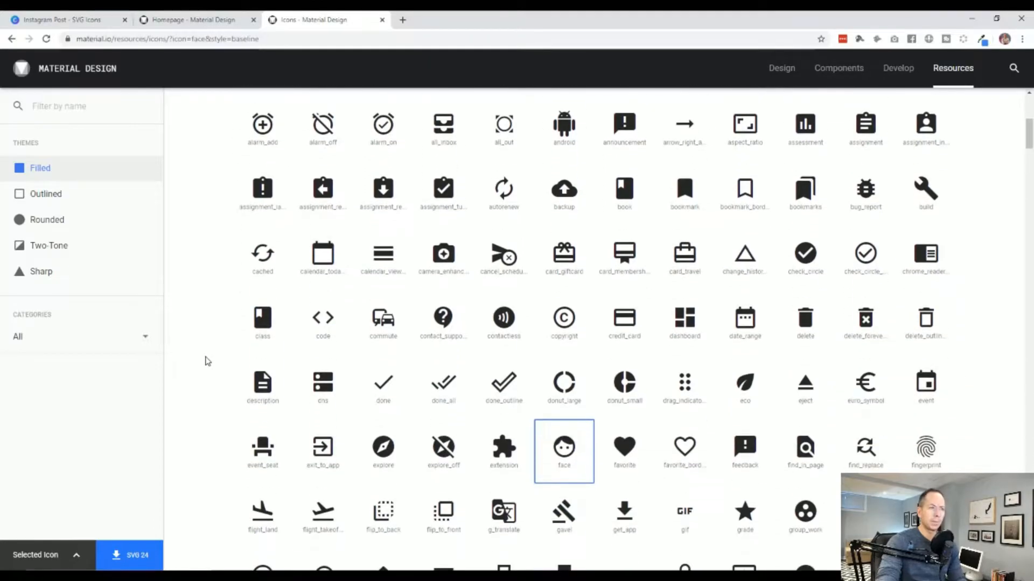
scroll(205, 361, down, 2)
scroll(205, 361, down, 3)
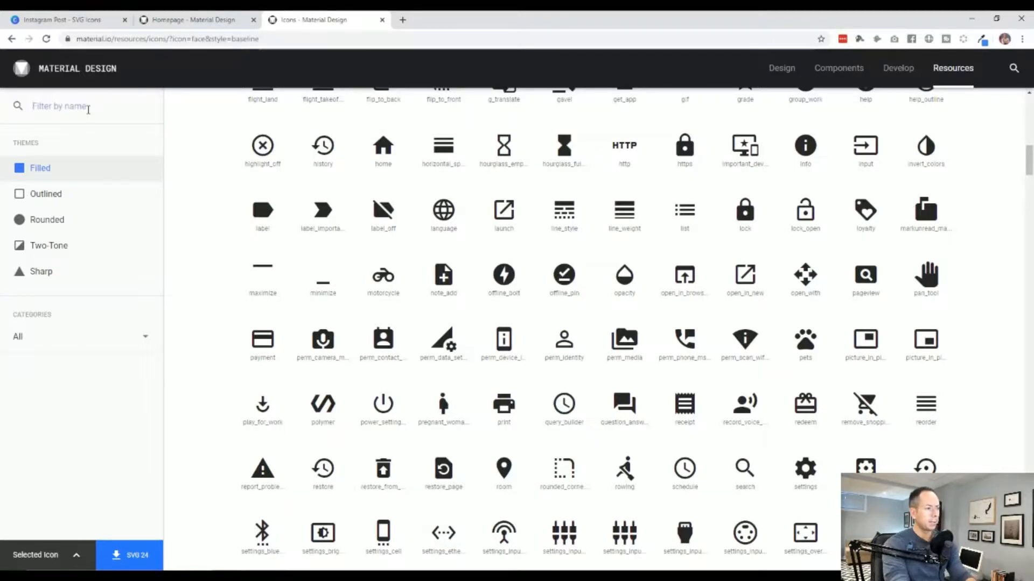
text(power)
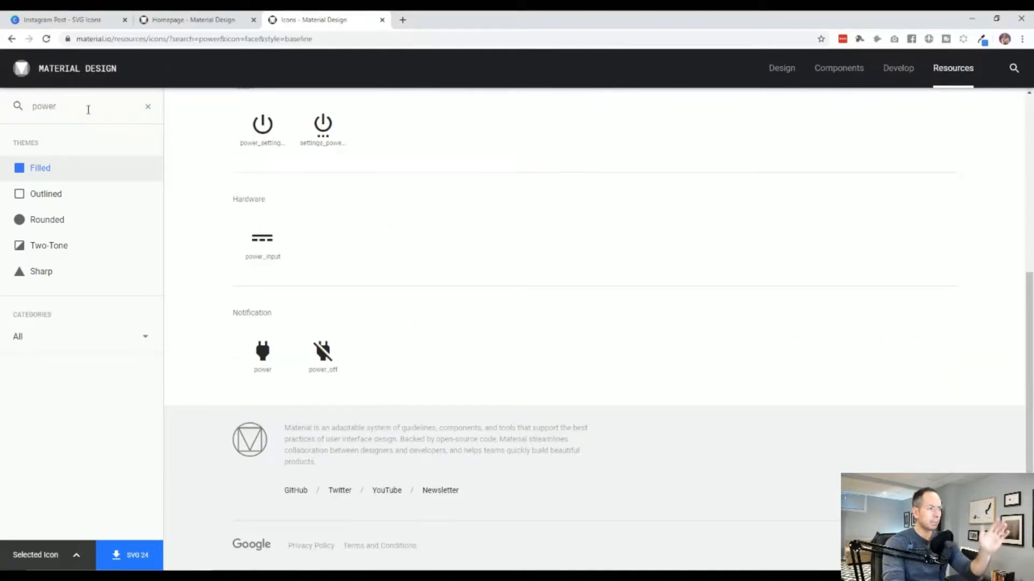
scroll(224, 239, up, 2)
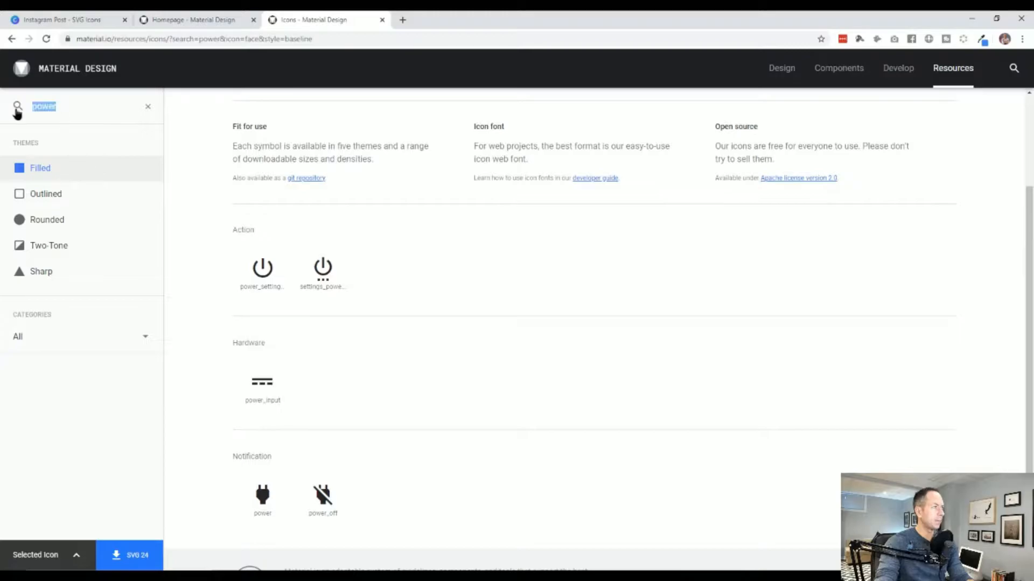
key(BackSpace)
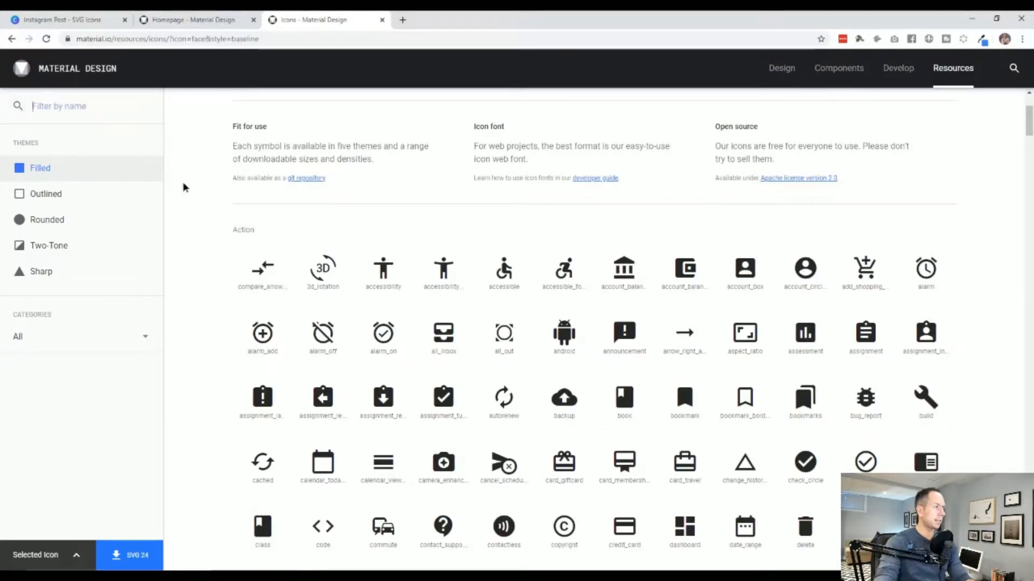
scroll(183, 187, up, 2)
scroll(195, 226, down, 2)
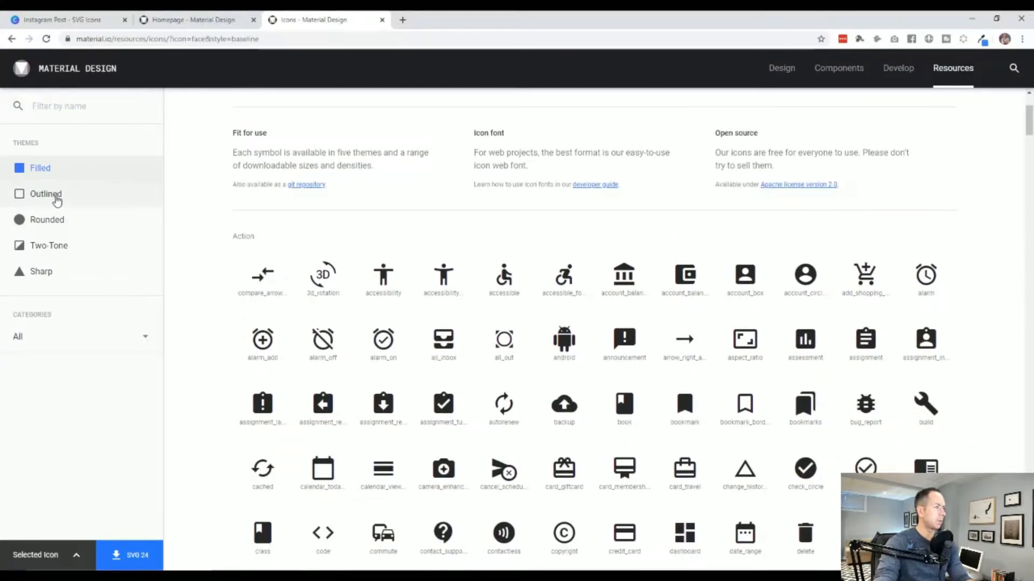
click(56, 199)
click(47, 172)
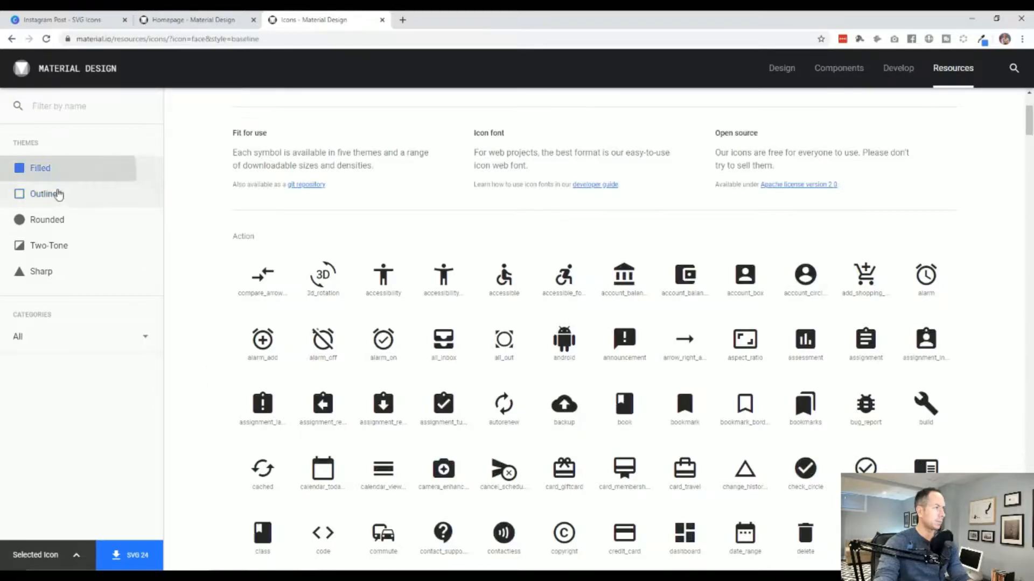
click(49, 219)
click(66, 246)
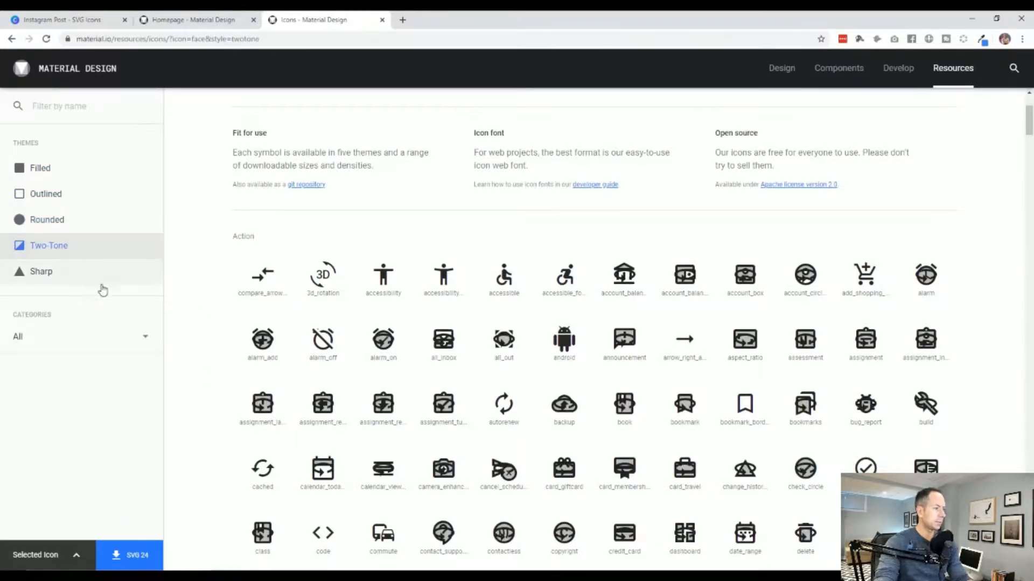
click(44, 168)
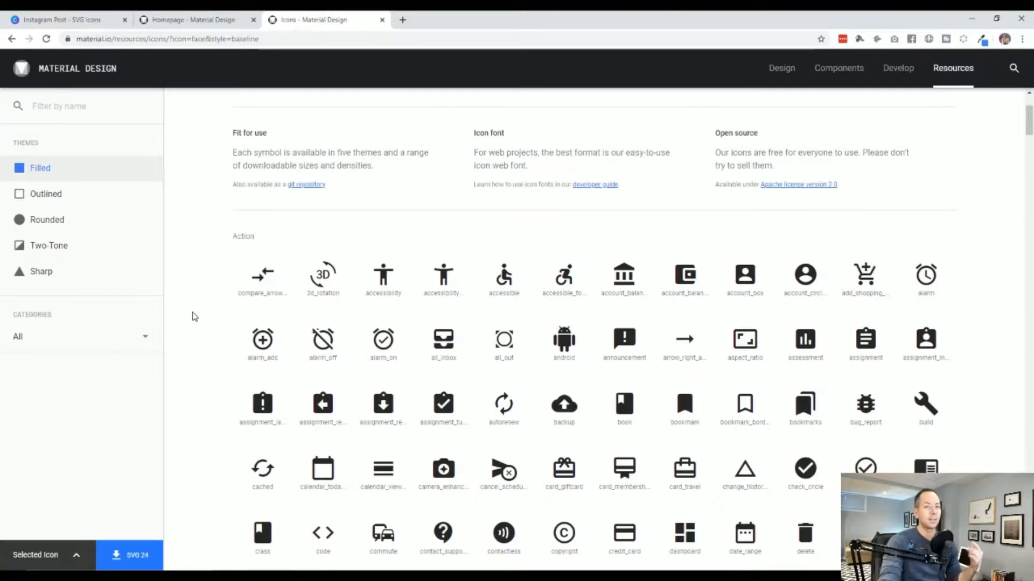
scroll(218, 356, down, 4)
scroll(218, 359, down, 2)
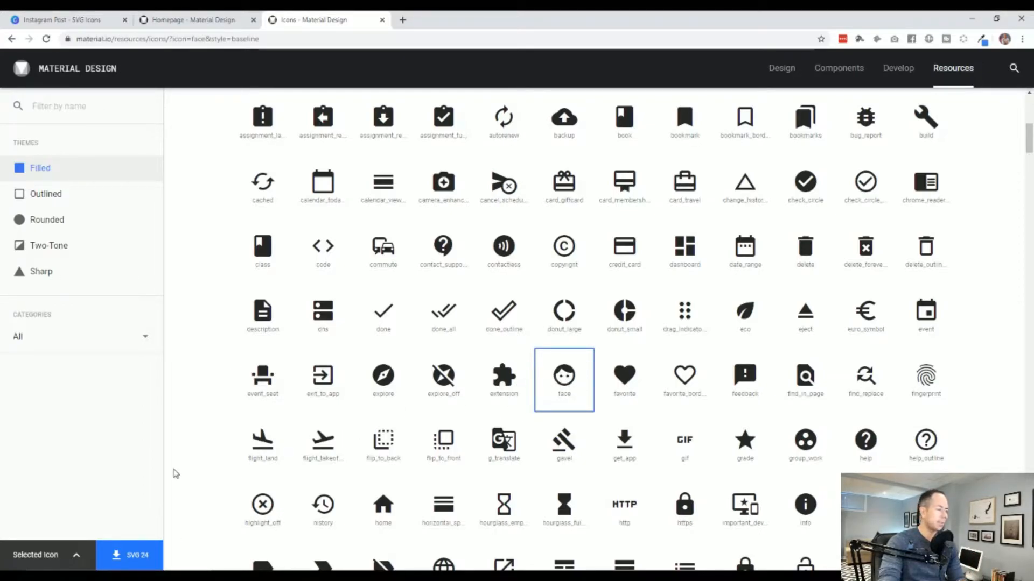
- Download the filled face icon as face-24px.svg and return to the Canva post
click(128, 556)
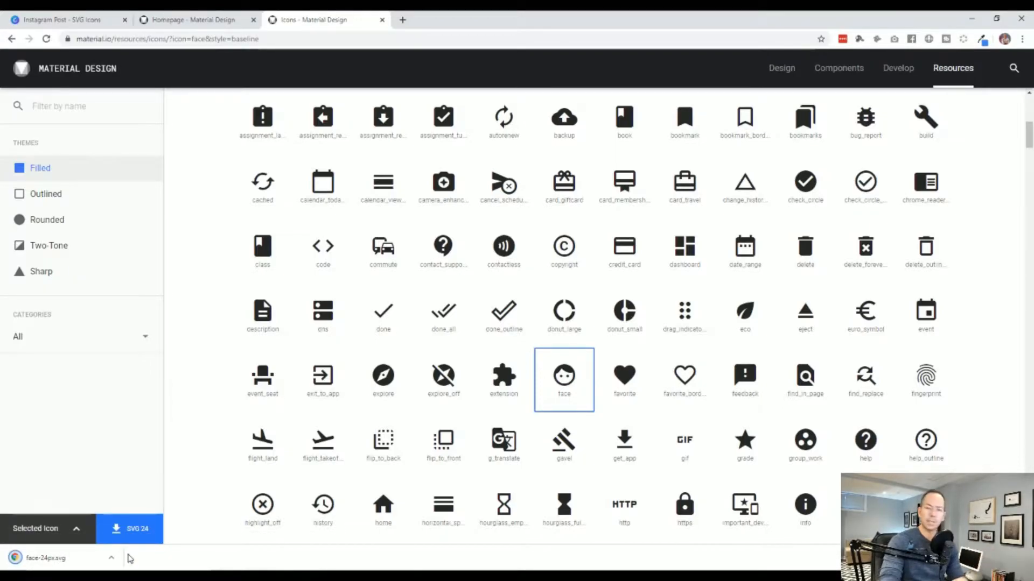
click(62, 20)
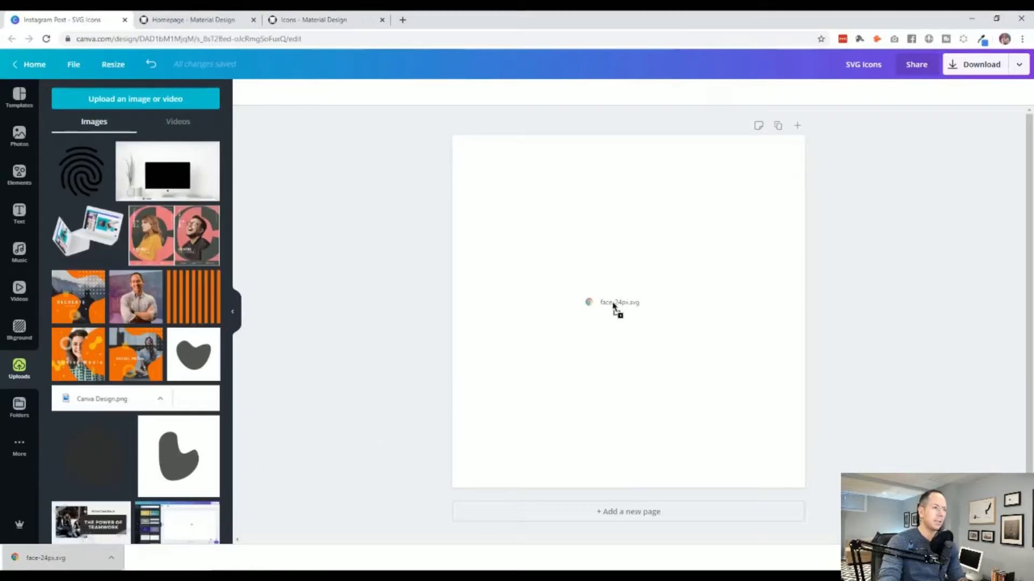
- Drag face-24px.svg from the download bar onto the centre of the blank page
drag(58, 558, 619, 309)
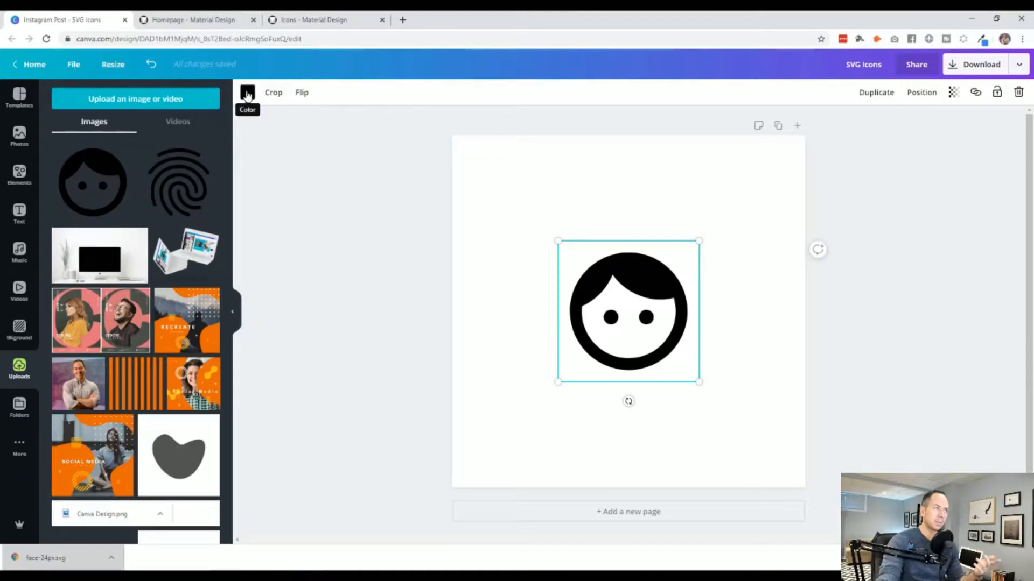
- Recolour the black face icon with the purple JED Colours swatch and preview it
click(246, 93)
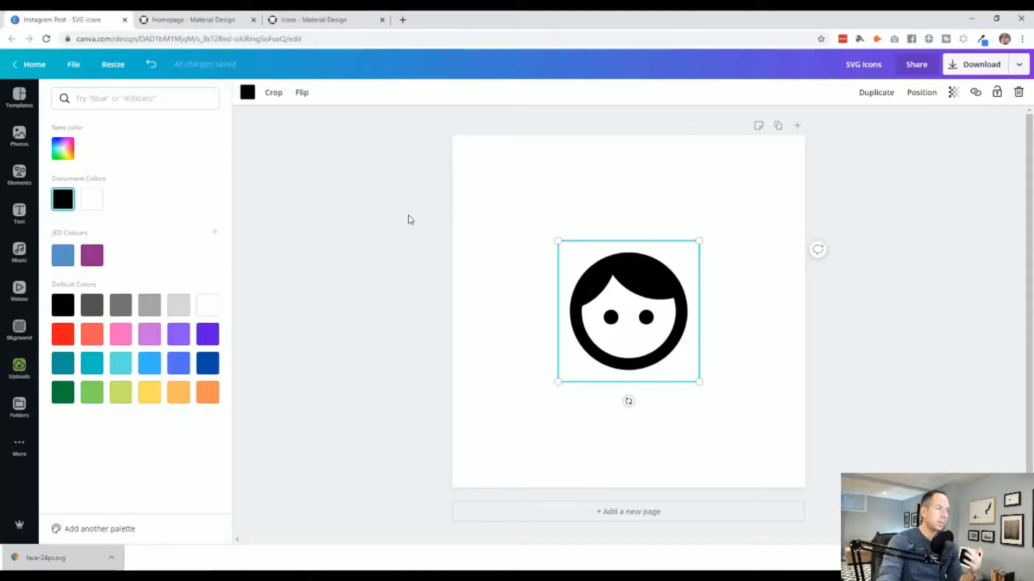
click(91, 255)
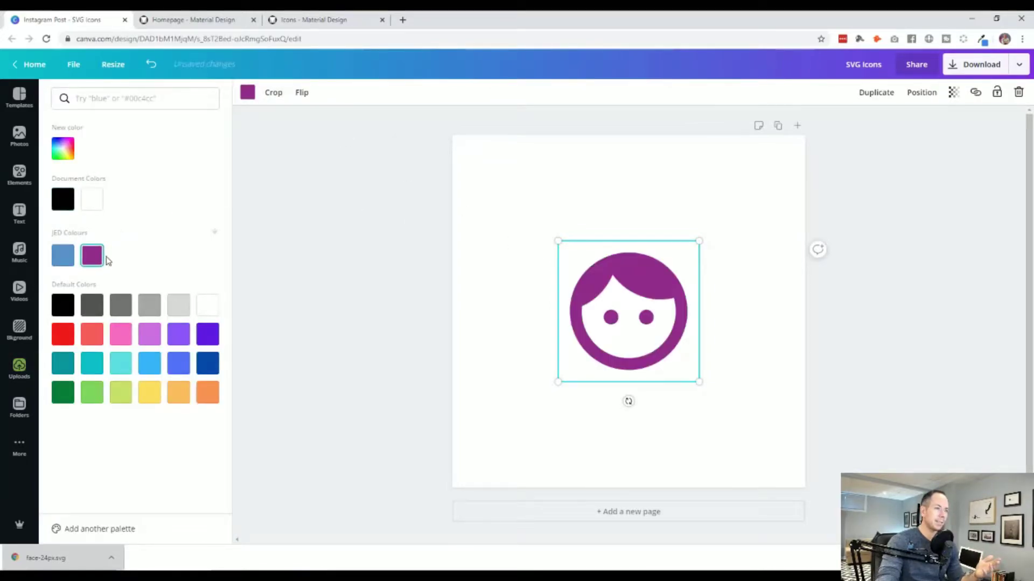
click(374, 302)
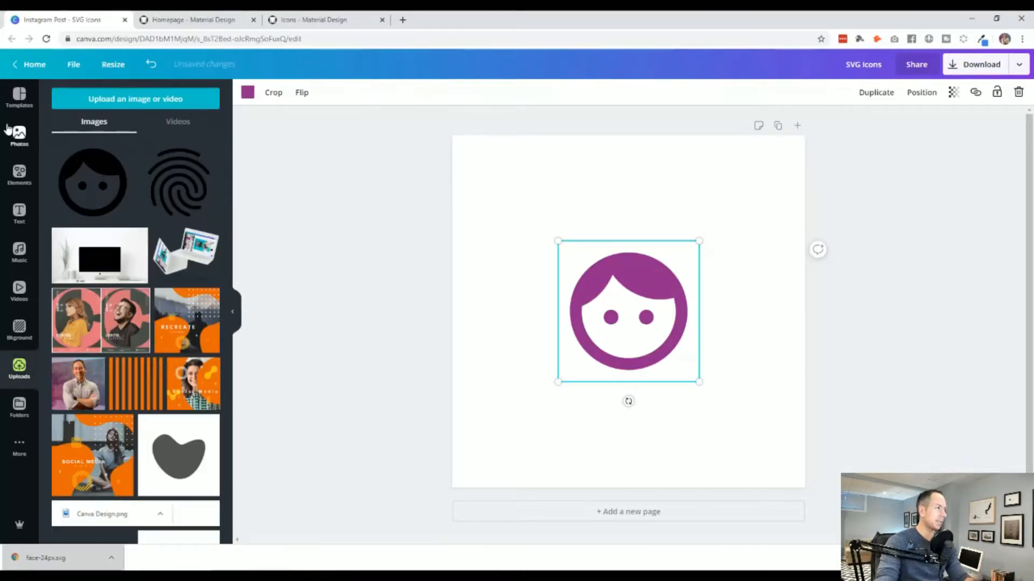
click(502, 285)
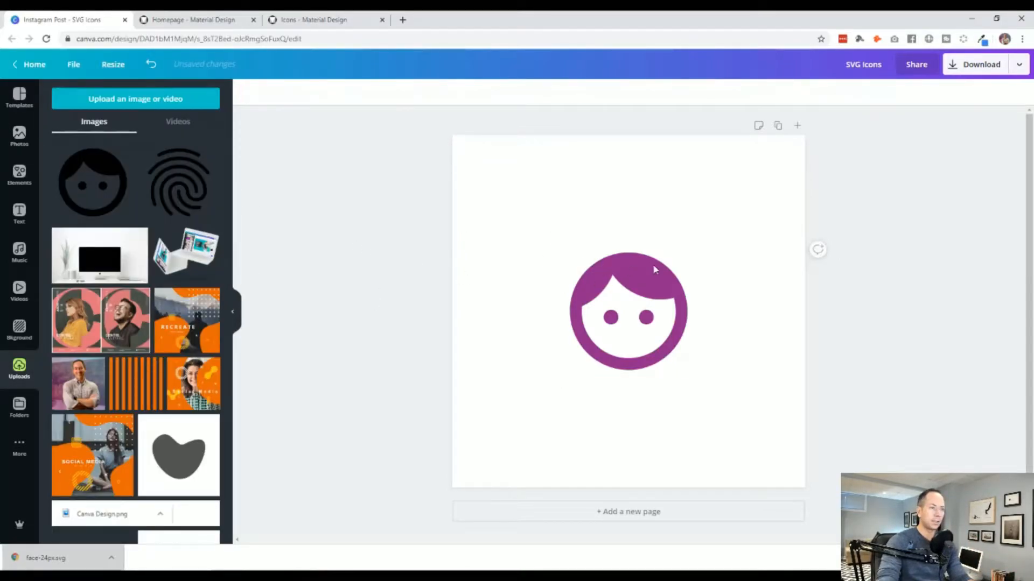
click(635, 274)
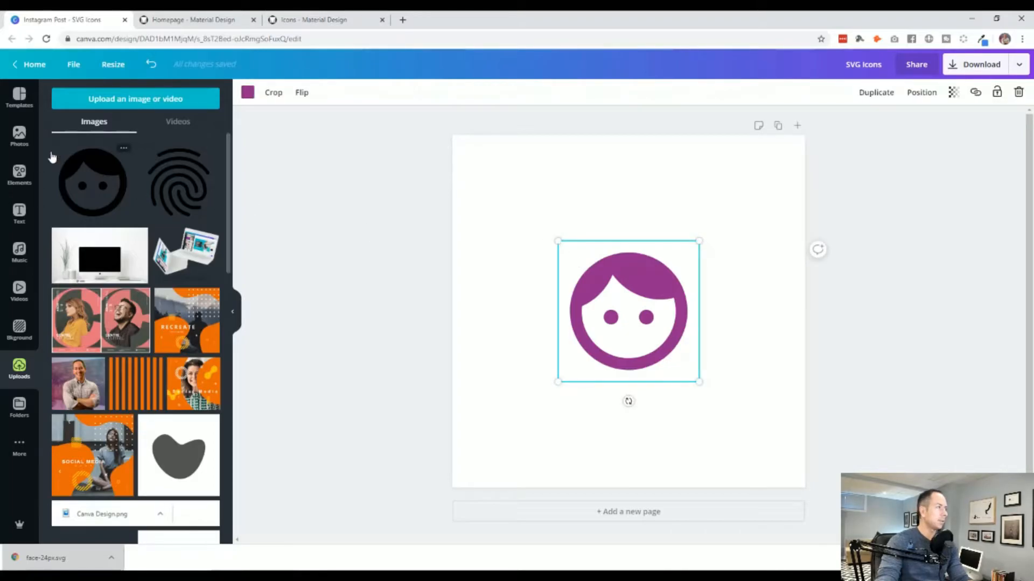
- Place a coffee-cup stock photo as background, make the face icon white and slightly smaller
click(19, 137)
scroll(91, 317, down, 5)
scroll(92, 318, down, 5)
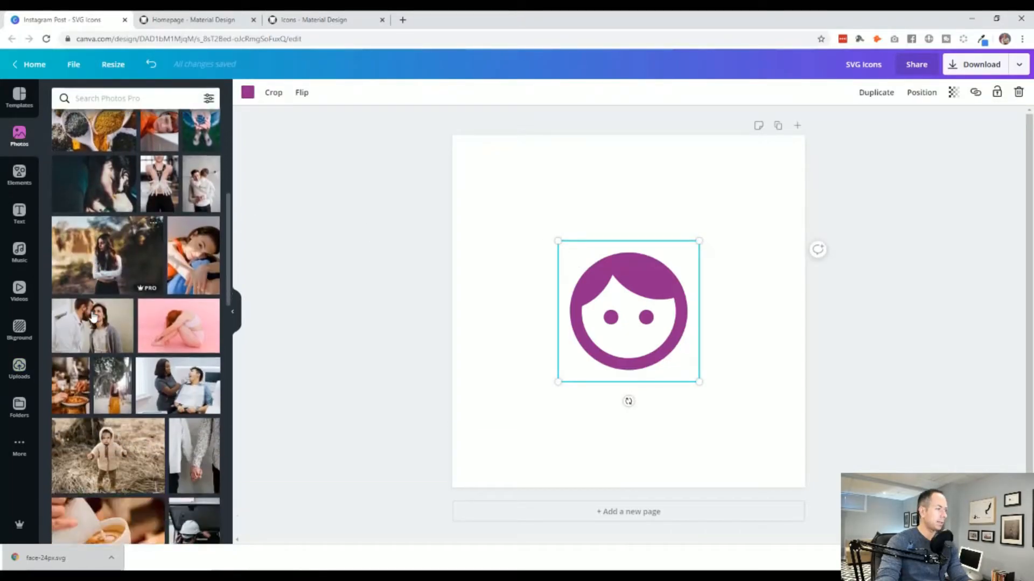
scroll(93, 318, down, 5)
scroll(92, 317, down, 5)
scroll(92, 317, down, 5)
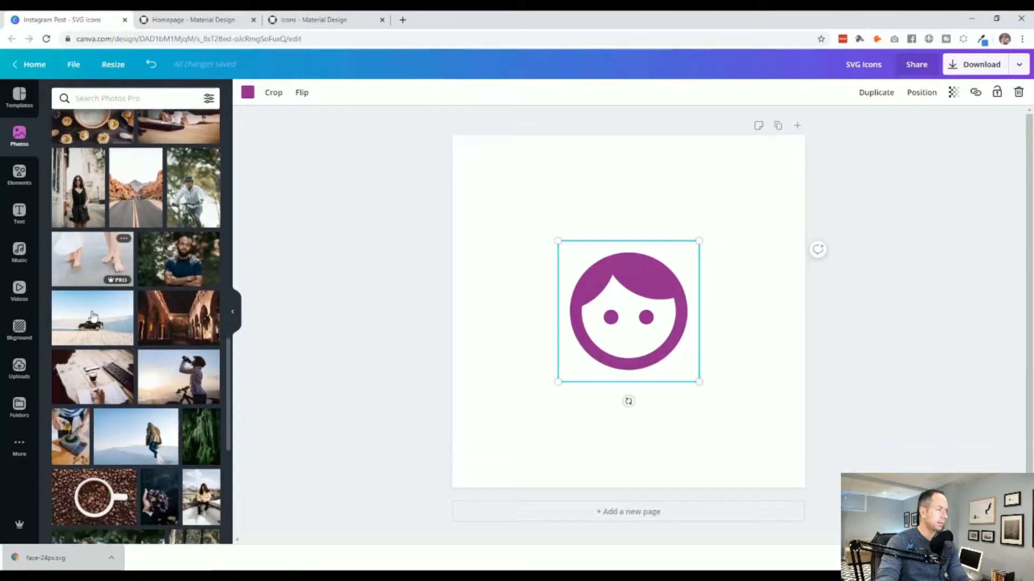
scroll(93, 317, down, 5)
scroll(92, 317, down, 5)
mouse_move(94, 327)
mouse_down()
mouse_move(439, 220)
mouse_move(459, 204)
mouse_up()
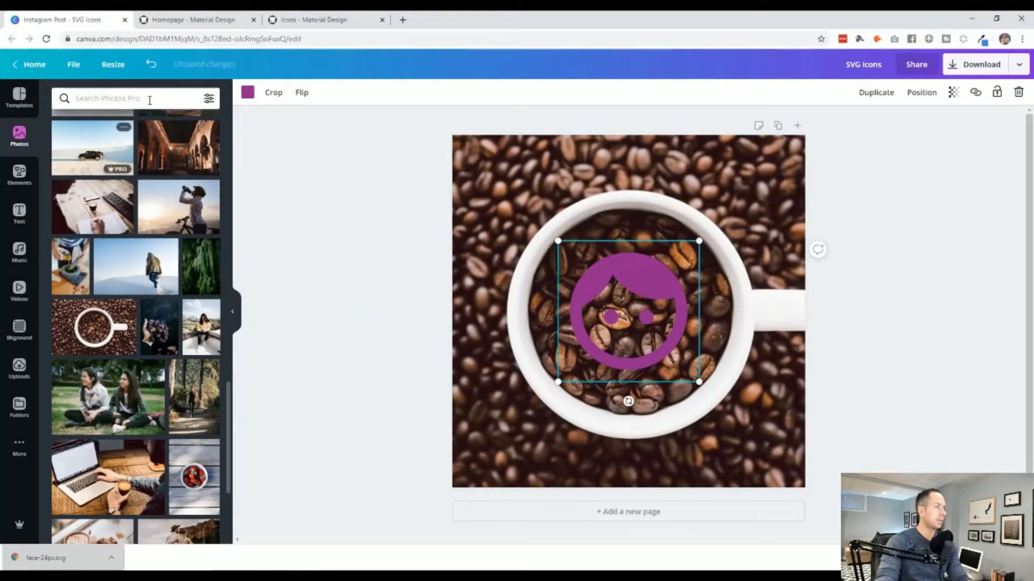
click(247, 92)
click(96, 200)
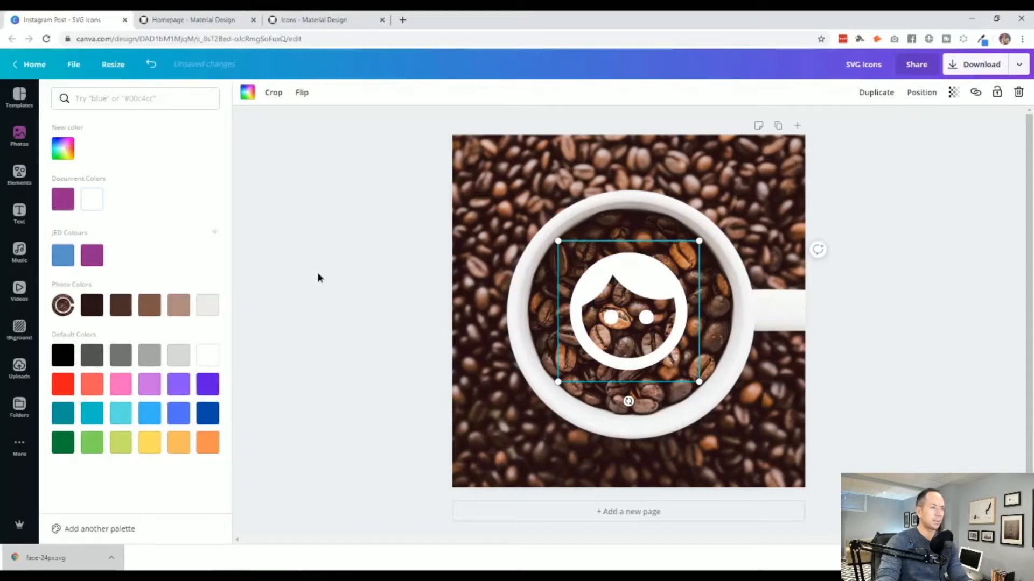
click(356, 275)
drag(697, 240, 675, 268)
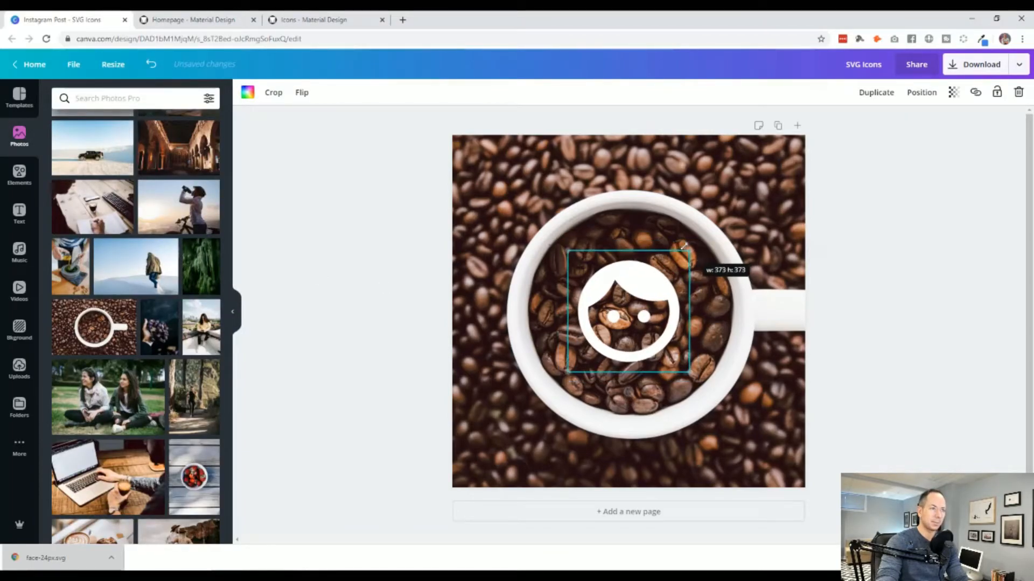
- Remove the coffee-cup background photo, leaving the white icon on a plain page
click(367, 329)
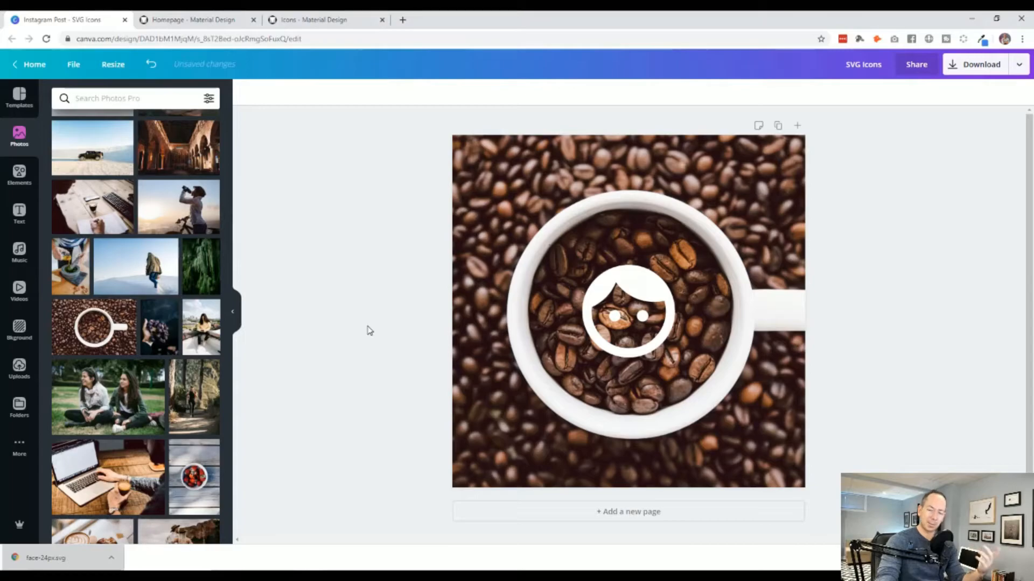
click(517, 348)
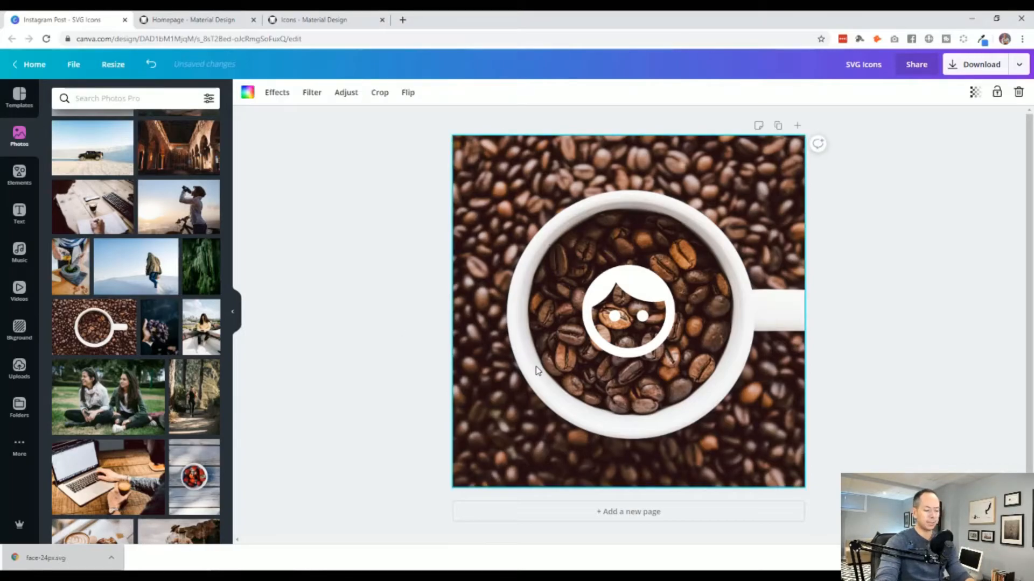
key(Delete)
- Turn the face icon purple again and enlarge it a little, then view the Material Design page
click(589, 331)
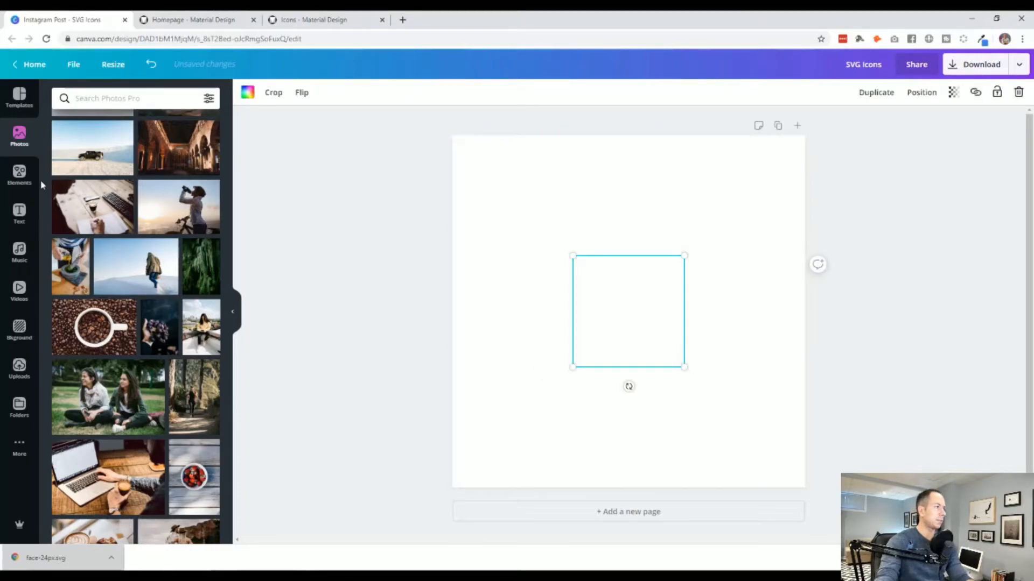
click(248, 92)
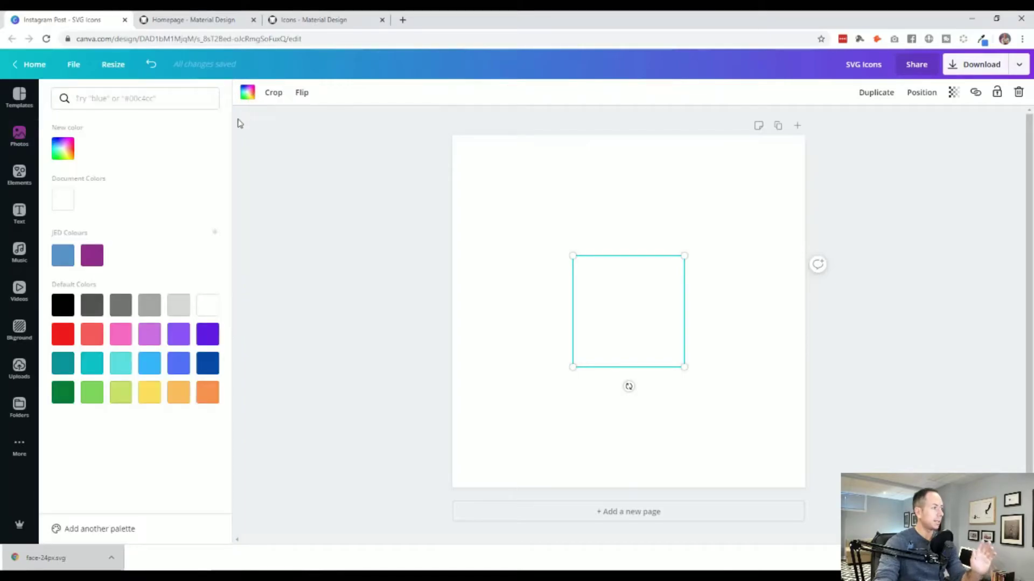
click(91, 257)
drag(571, 255, 548, 232)
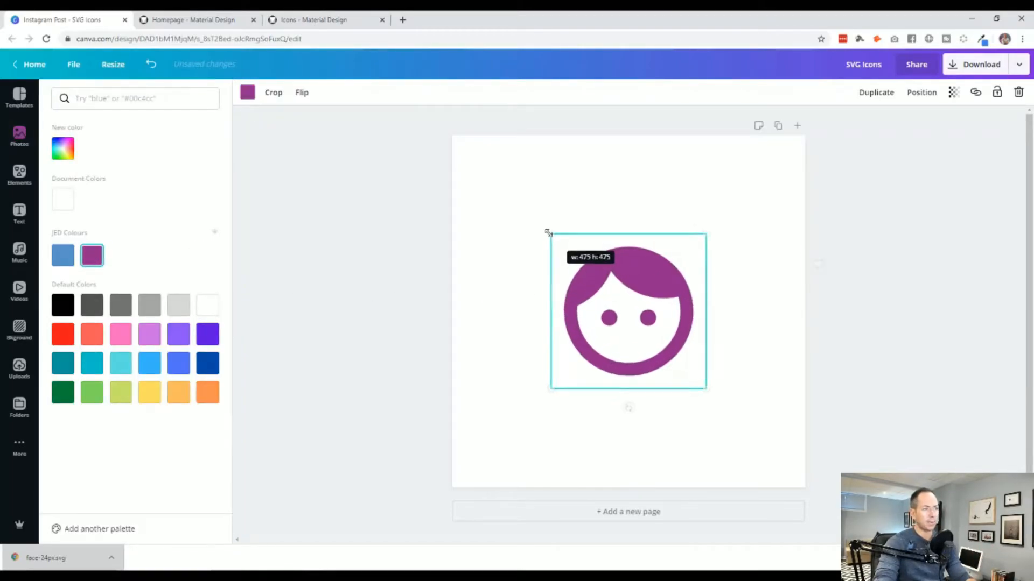
click(443, 279)
click(308, 19)
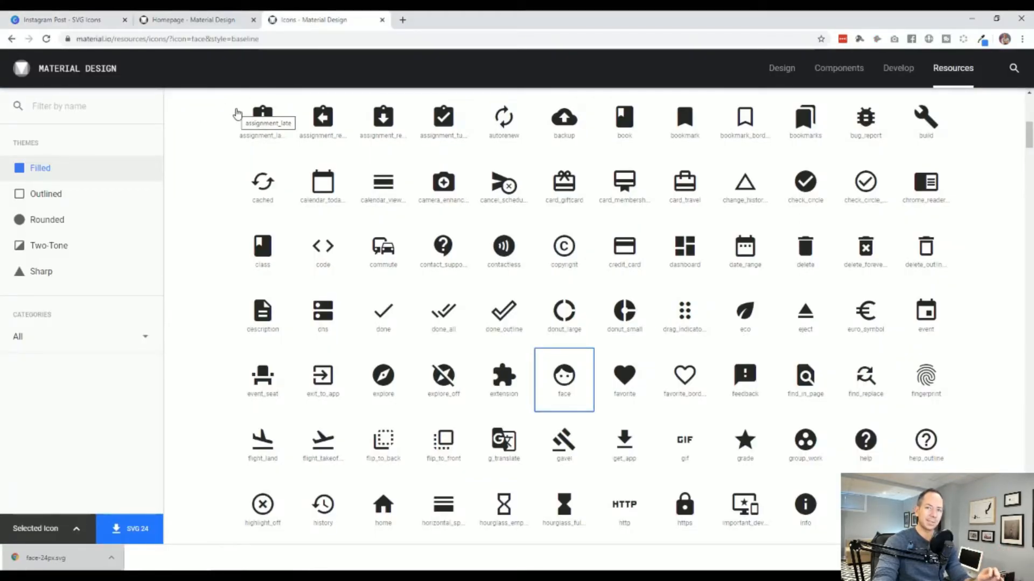
- Move the purple face icon top-left and enlarge it well beyond the page edges
click(73, 19)
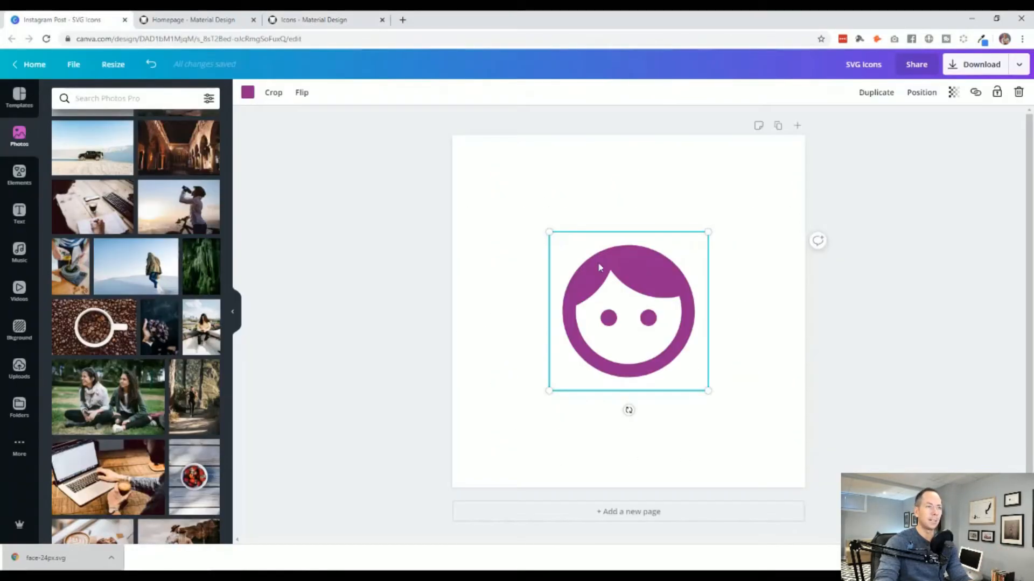
drag(599, 267, 458, 150)
drag(564, 273, 751, 453)
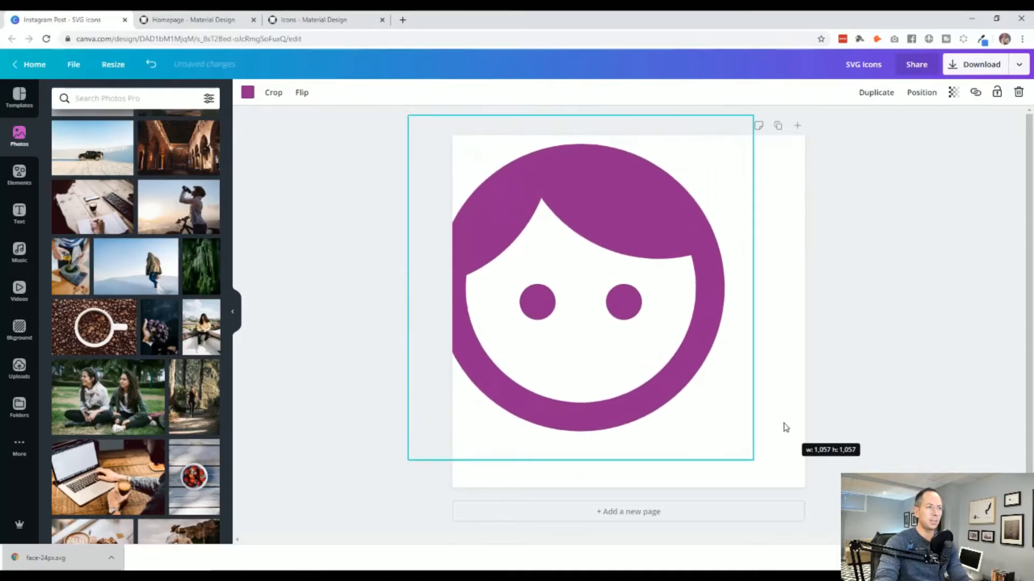
drag(688, 354, 622, 226)
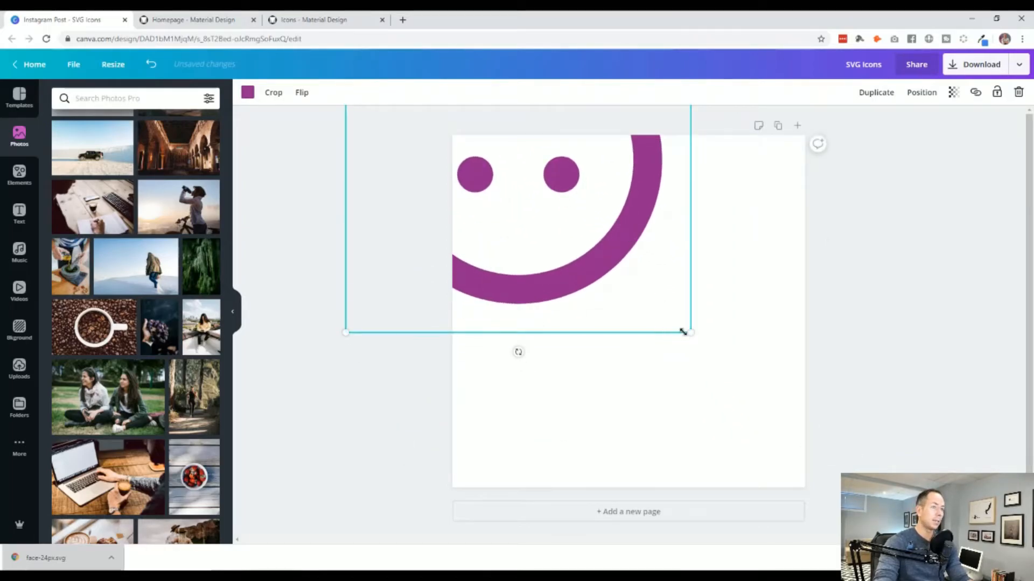
mouse_move(683, 331)
mouse_down()
mouse_move(768, 441)
mouse_move(714, 407)
mouse_move(865, 485)
mouse_up()
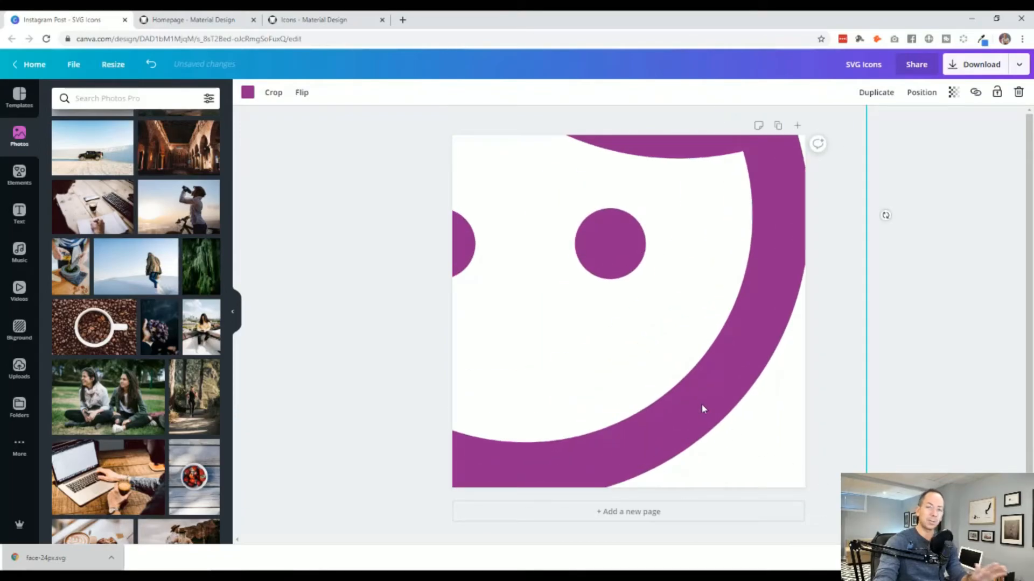
- Undo the oversized enlargement and centre the icon on the white page
key(ctrl+z)
key(ctrl+z)
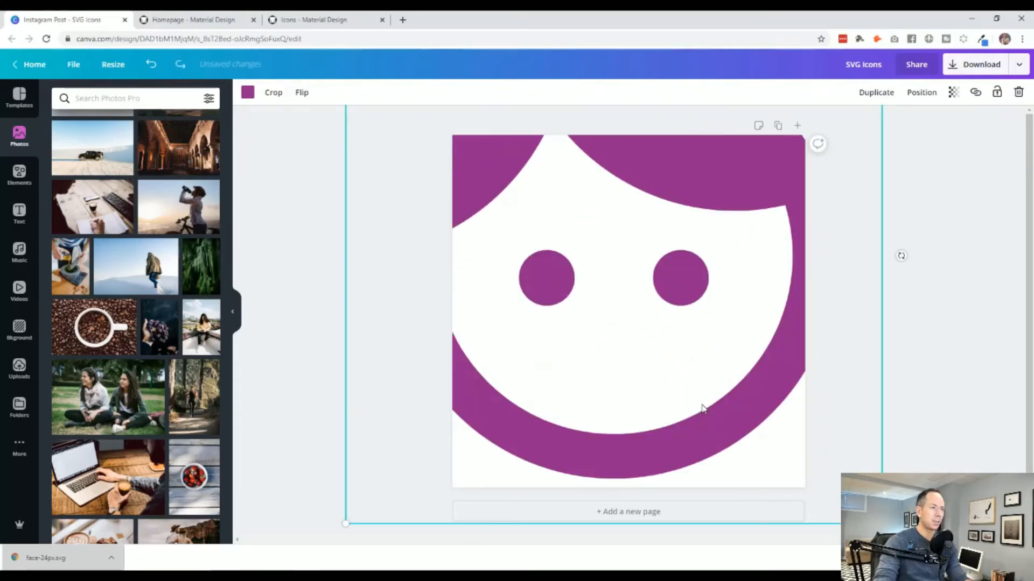
key(ctrl+z)
key(ctrl+z)
key(ctrl+z)
click(417, 334)
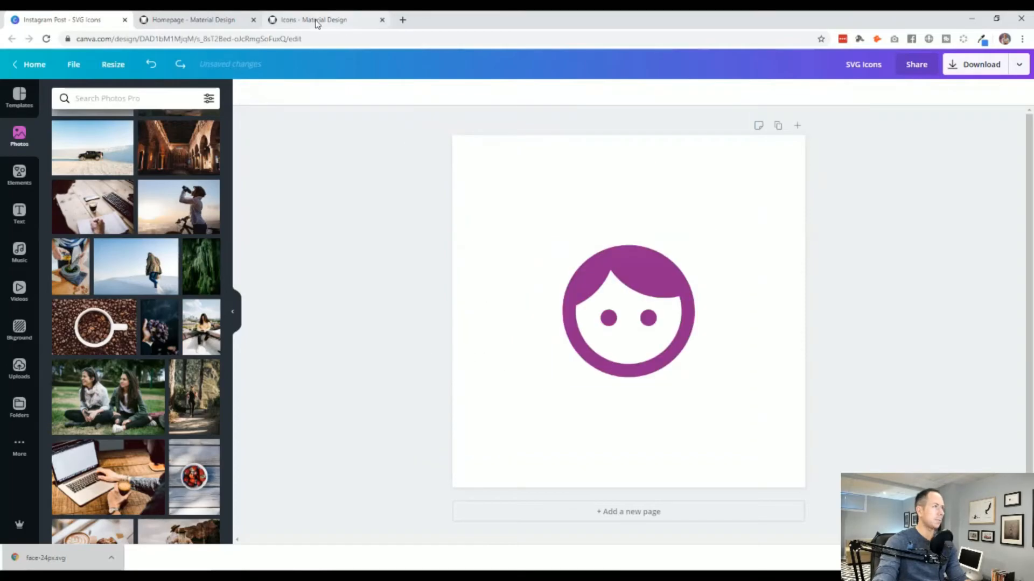
click(311, 20)
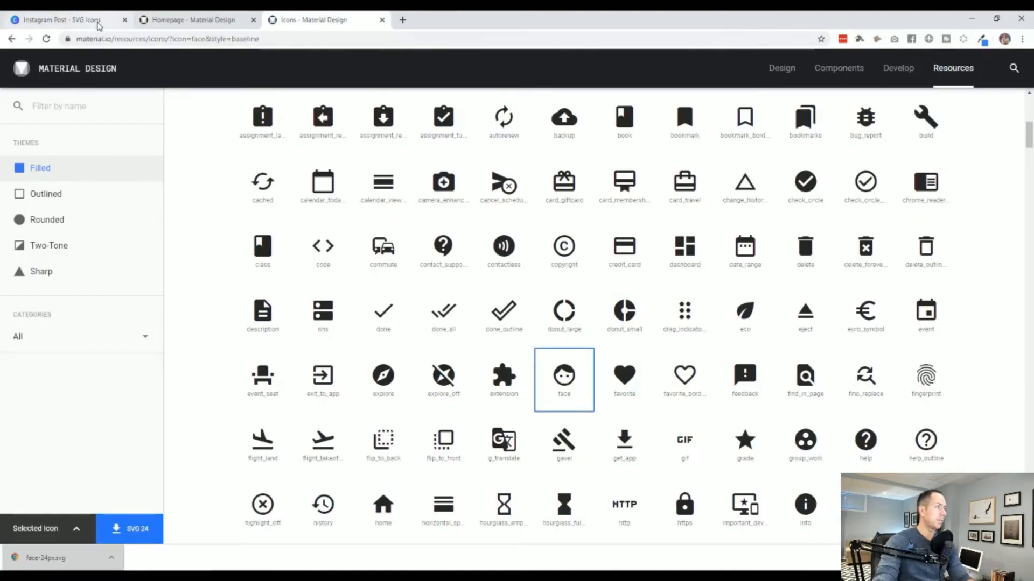
- Return to the Canva Instagram post with the purple face icon centred
click(62, 19)
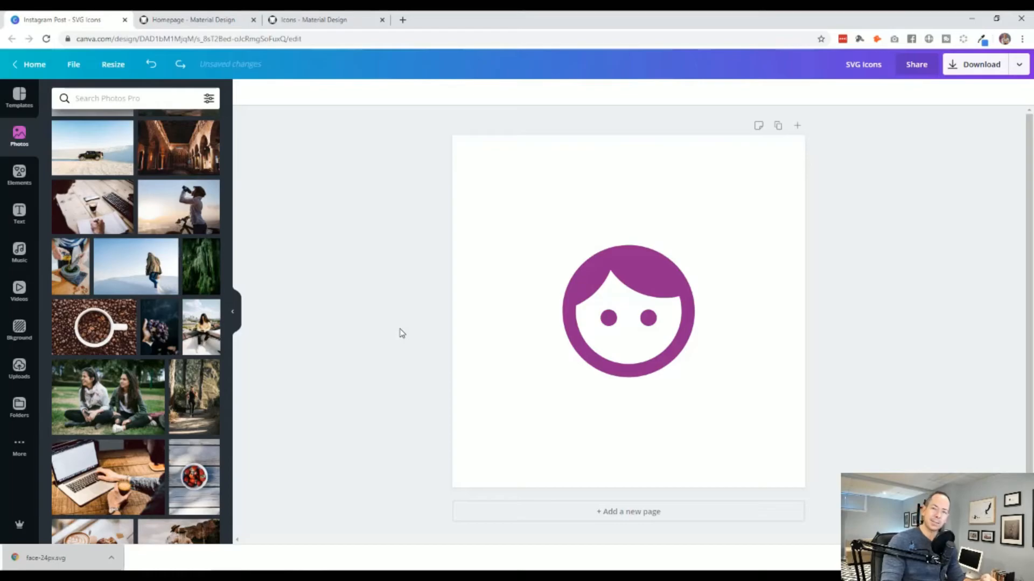